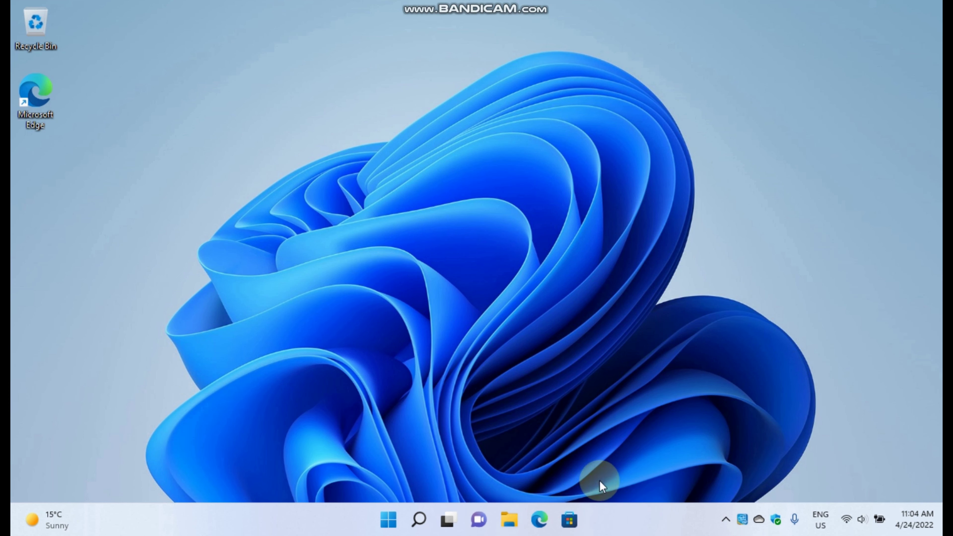
Step: Set Taskbar alignment to Left under Taskbar behaviors in taskbar settings
right_click(657, 526)
click(671, 493)
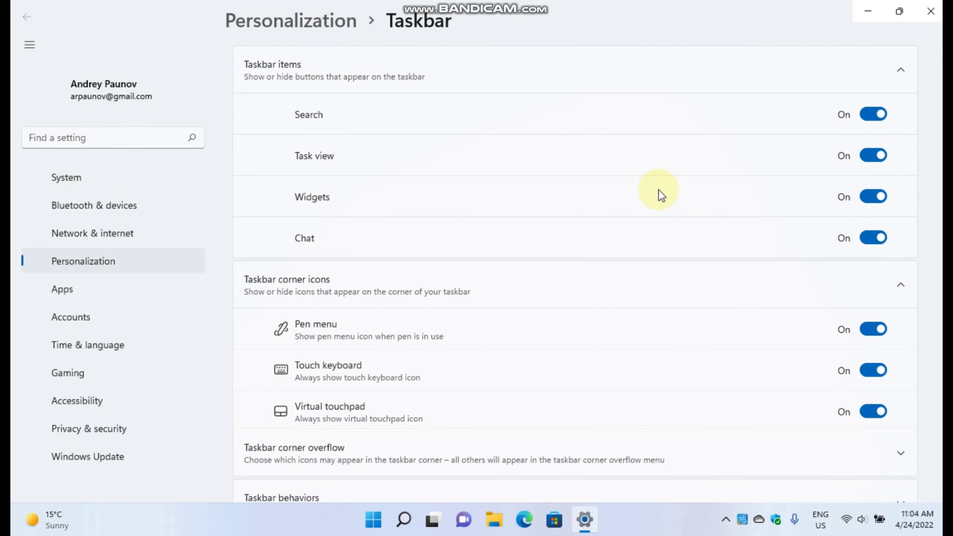
scroll(662, 236, down, 3)
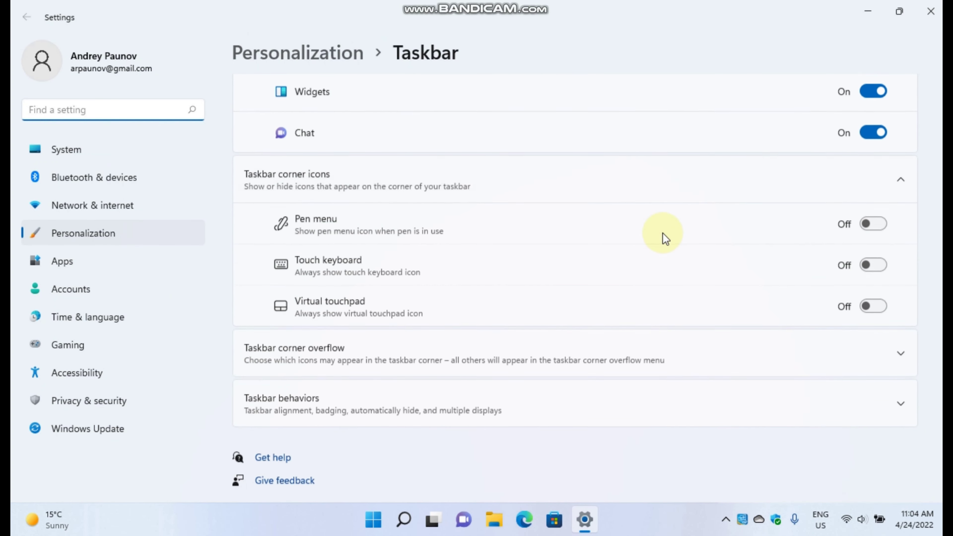
click(811, 401)
scroll(923, 396, down, 3)
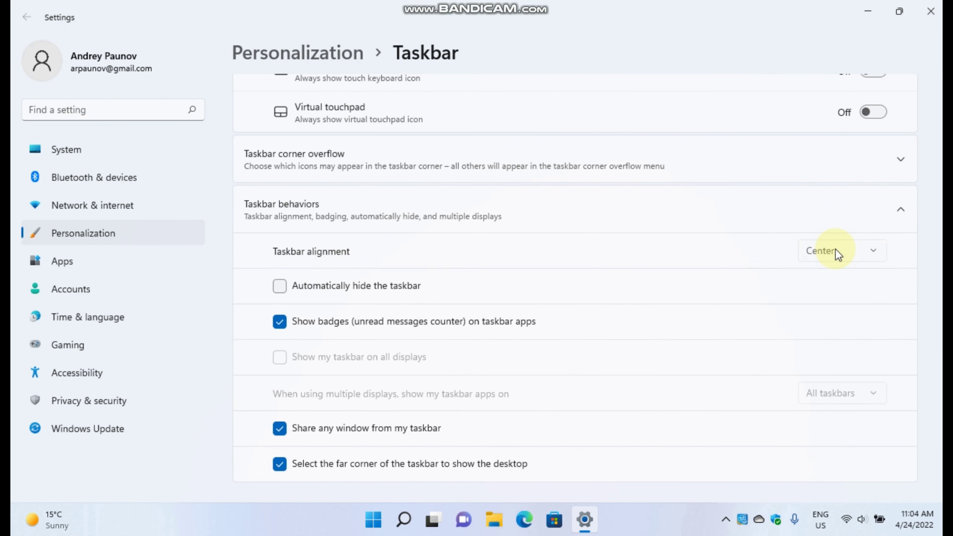
click(835, 253)
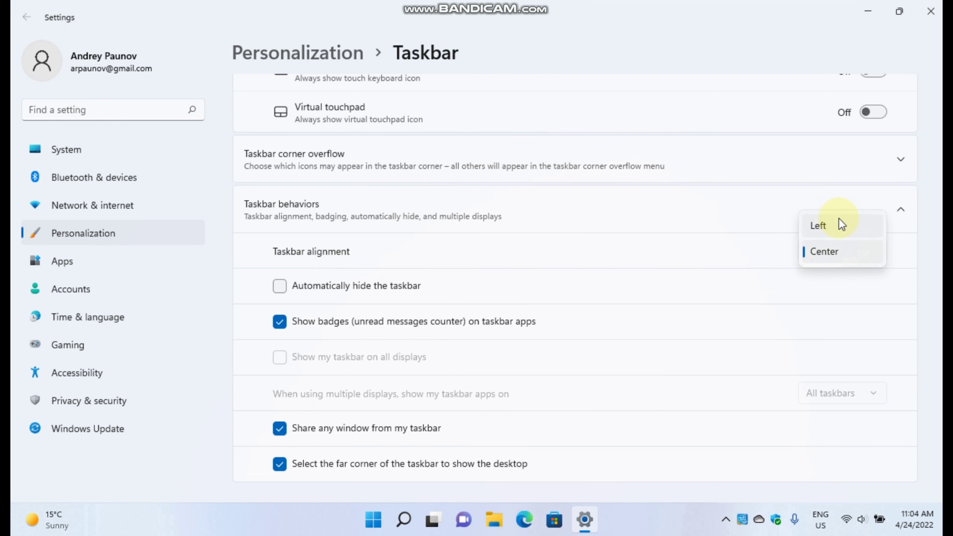
click(837, 225)
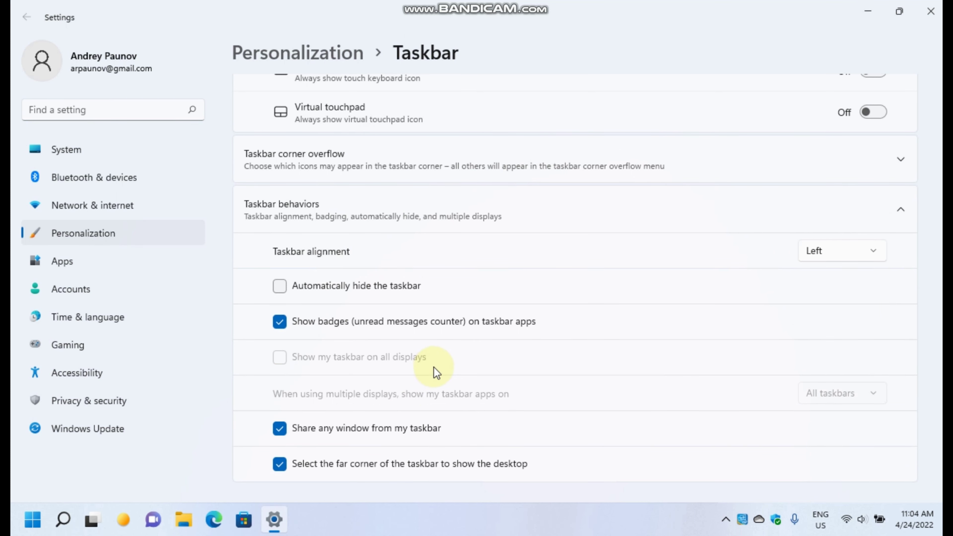
Step: Switch off the Widgets and Chat taskbar items
scroll(495, 277, up, 7)
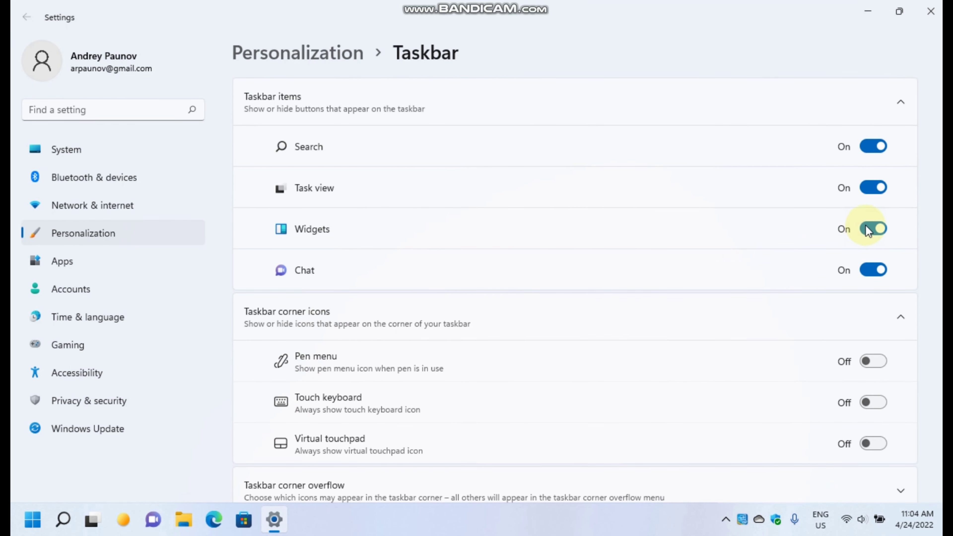
click(866, 231)
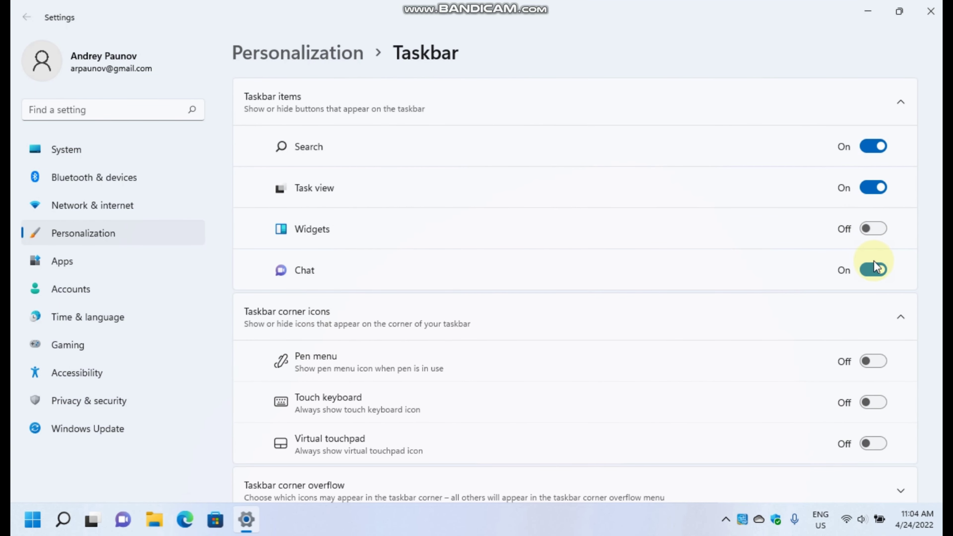
click(870, 271)
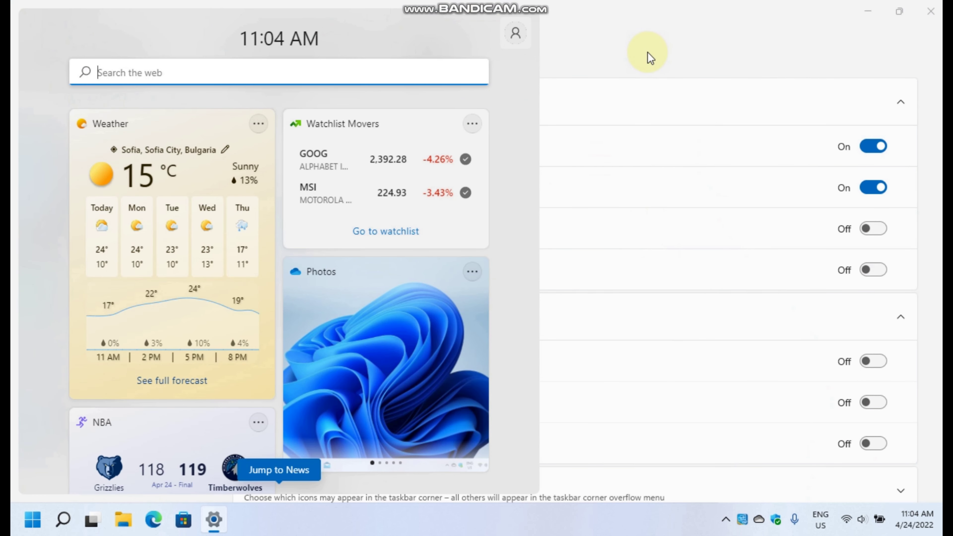
Step: Close the Widgets board and Settings, then move Edge ahead of File Explorer on the taskbar
key(super+w)
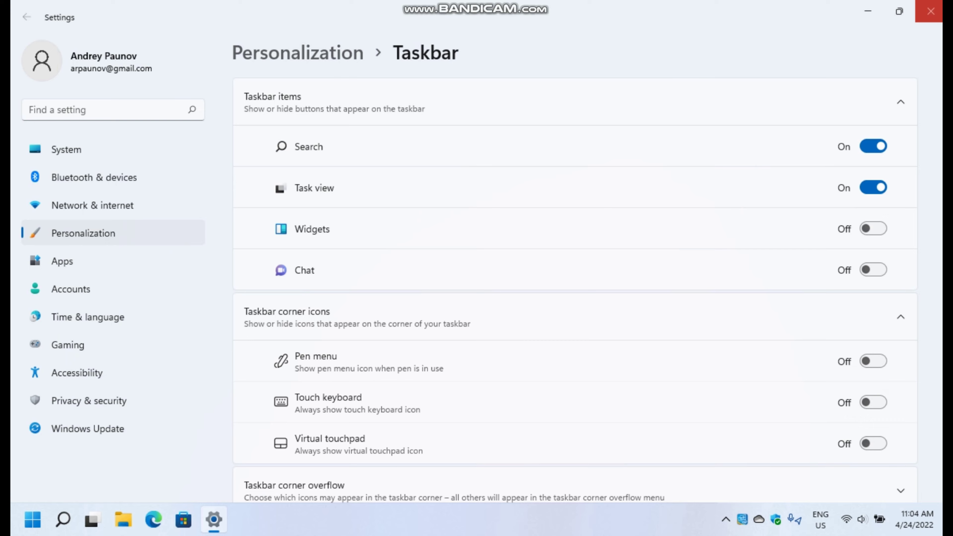
click(931, 11)
drag(154, 520, 124, 519)
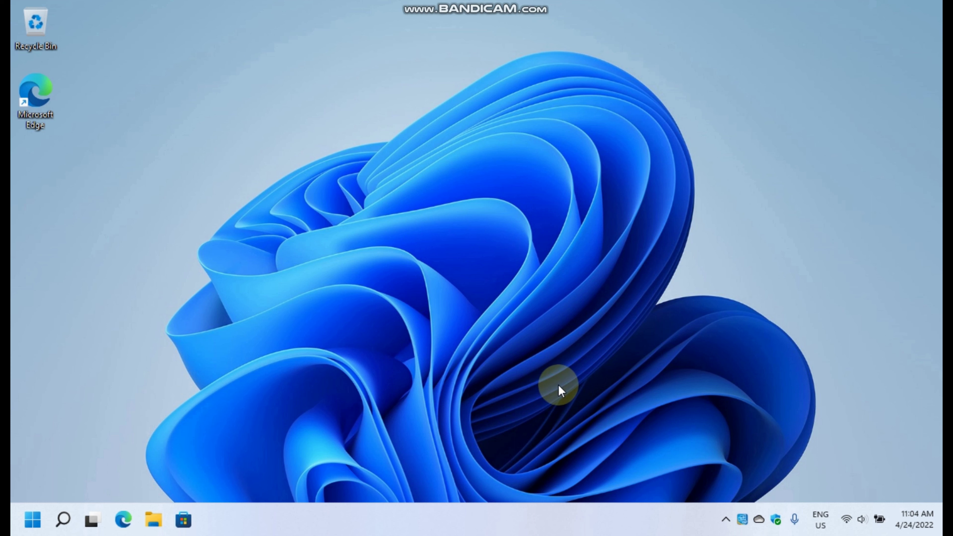
Step: Pin the Mail app from Start to the taskbar, then reopen Start
key(super)
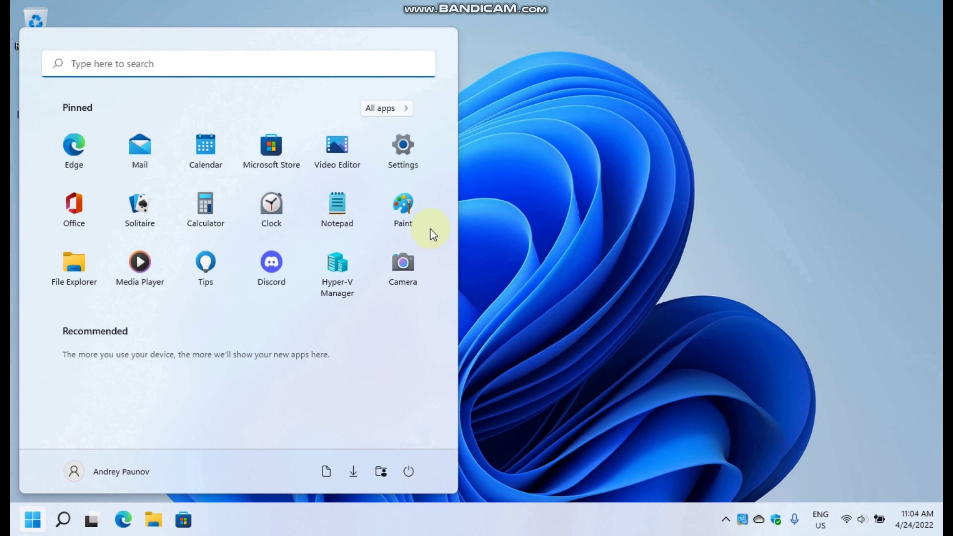
right_click(136, 154)
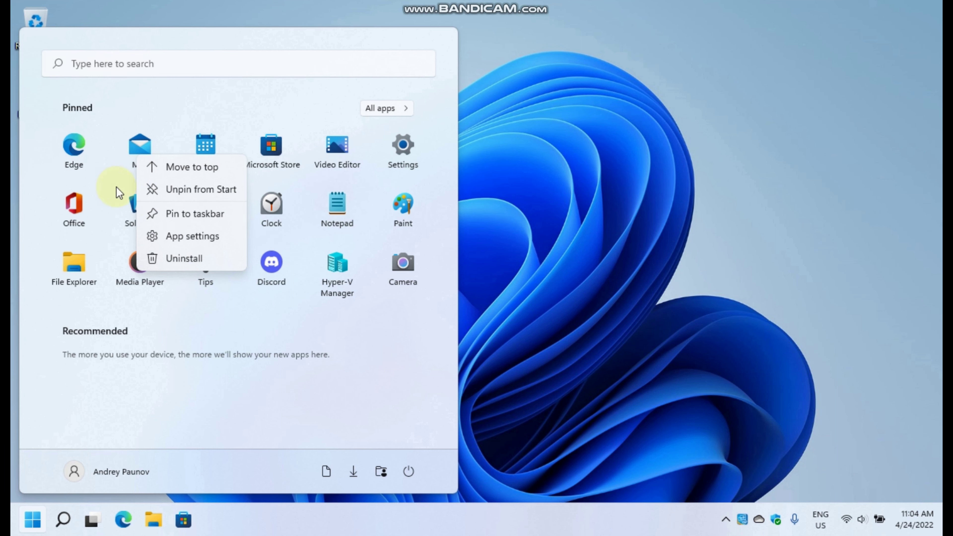
click(180, 212)
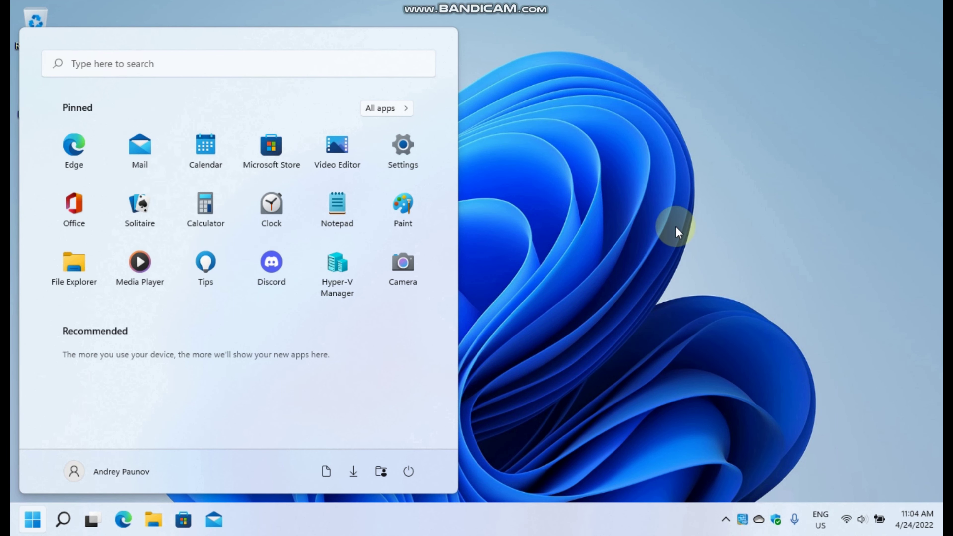
click(668, 241)
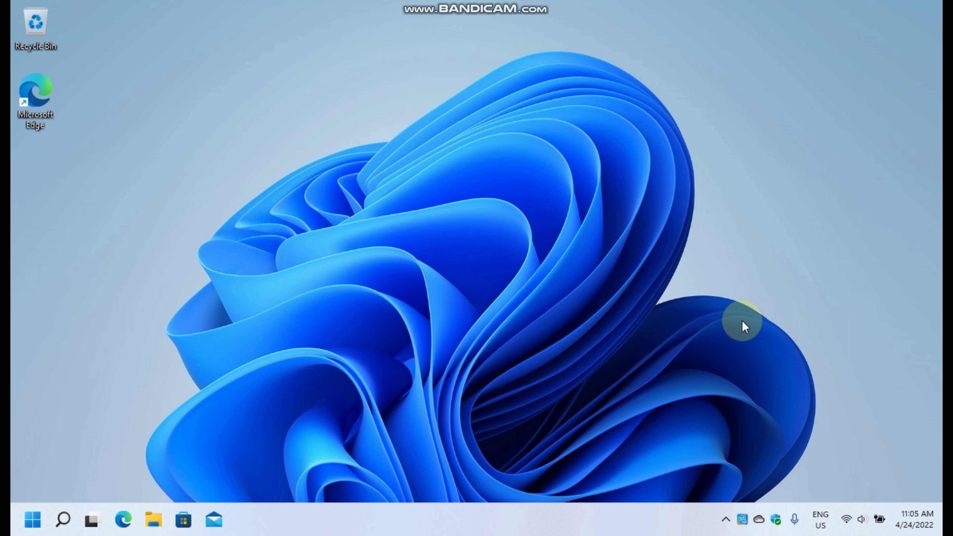
key(super)
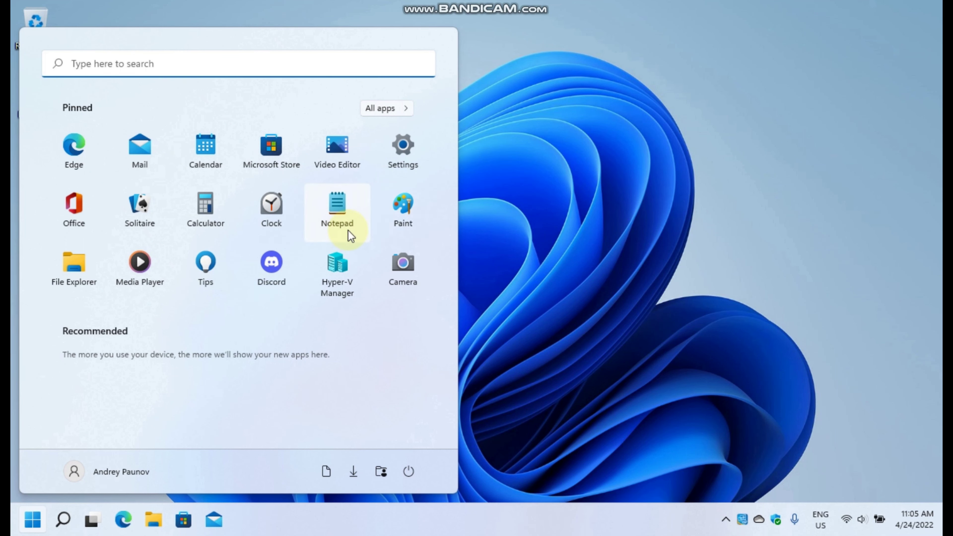
Step: Browse All apps, then run shell:appsfolder to list every installed app in File Explorer
click(377, 109)
scroll(235, 278, down, 5)
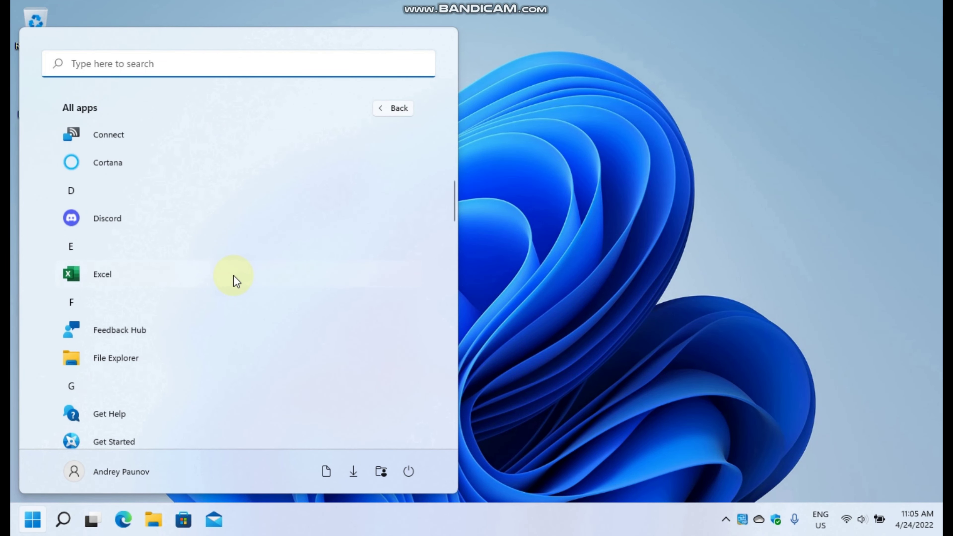
key(super+r)
text(sh)
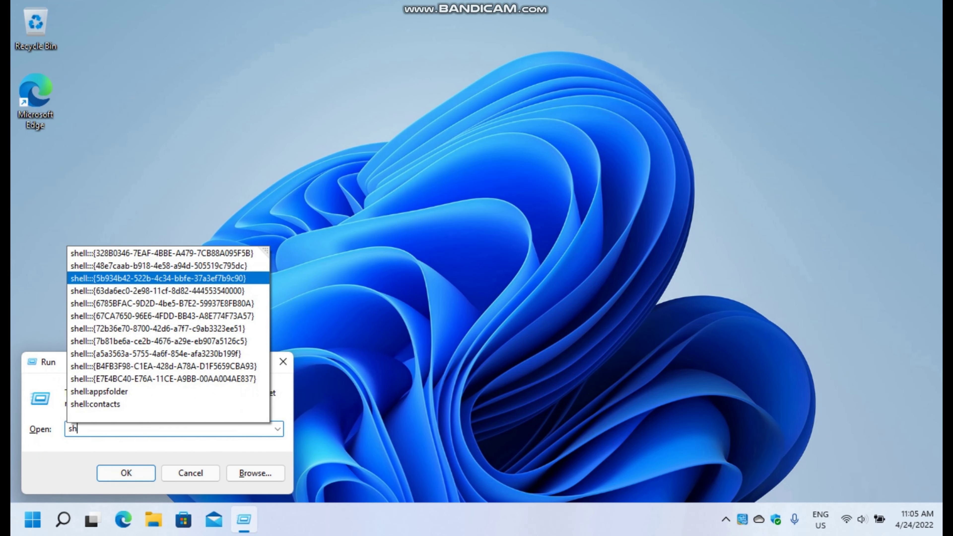
text(ell:appsfolder)
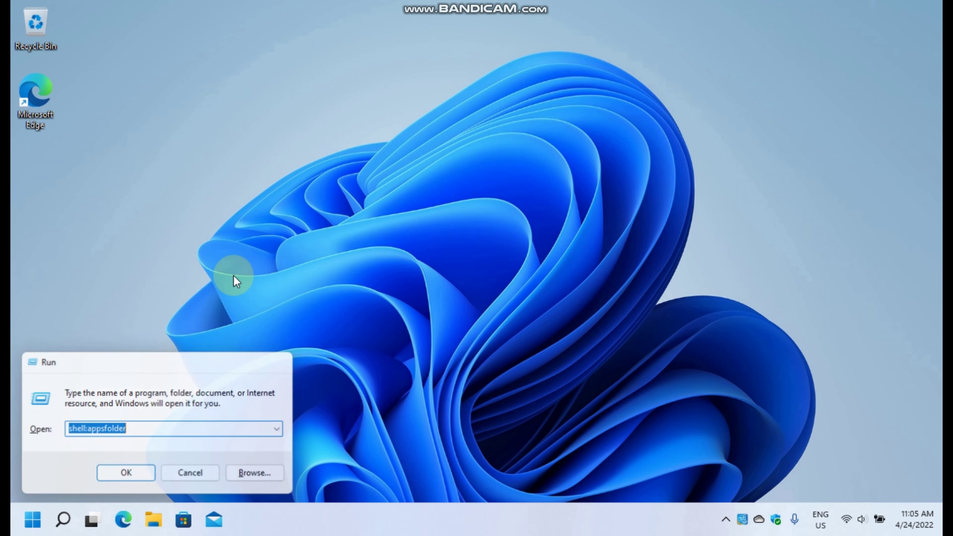
key(Return)
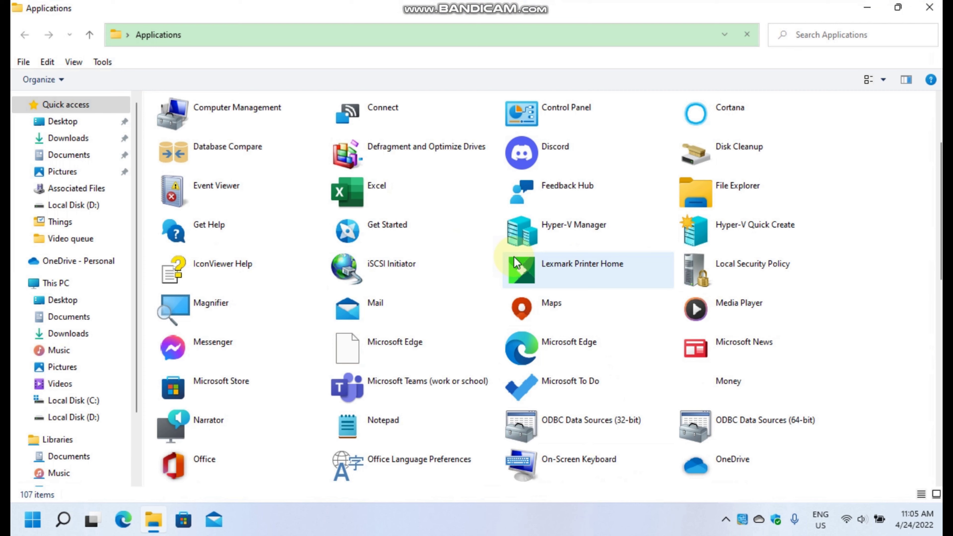
Step: Scroll through the 107 apps in the Applications folder, then close its window
scroll(587, 276, down, 5)
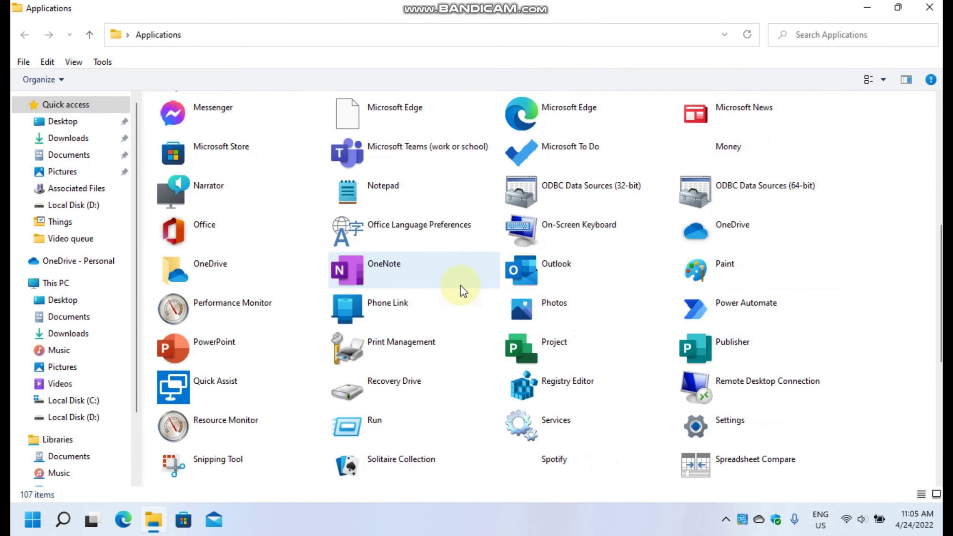
scroll(425, 301, down, 7)
scroll(441, 304, up, 3)
scroll(442, 303, up, 5)
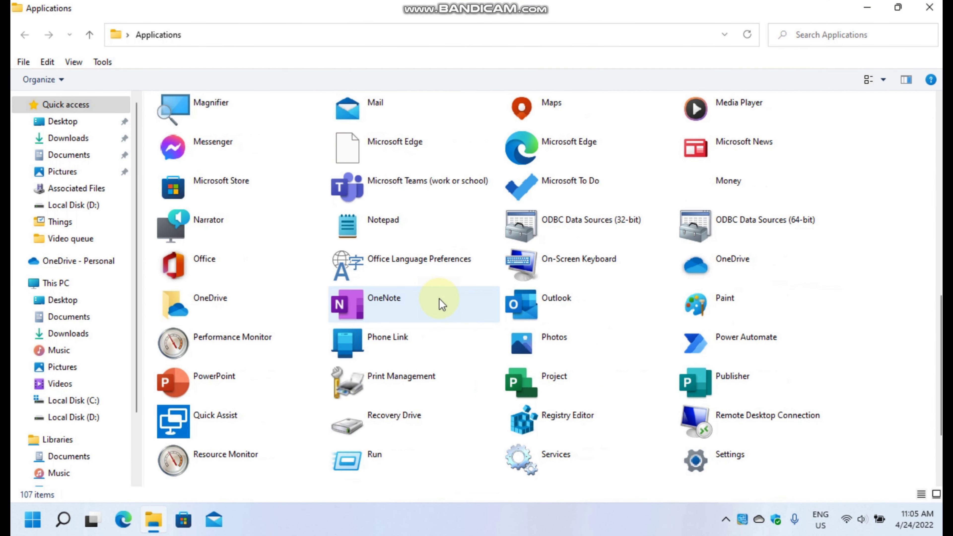
scroll(443, 302, up, 7)
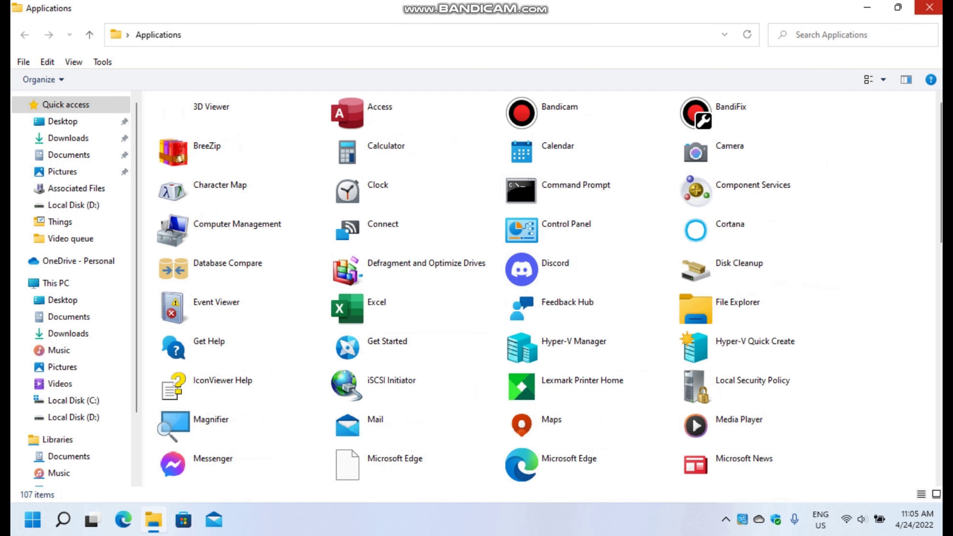
click(929, 8)
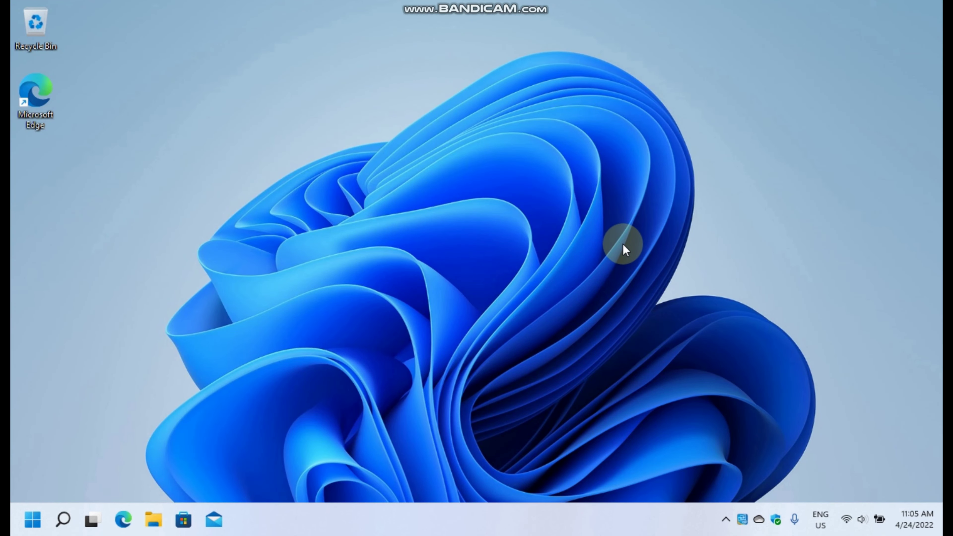
key(super)
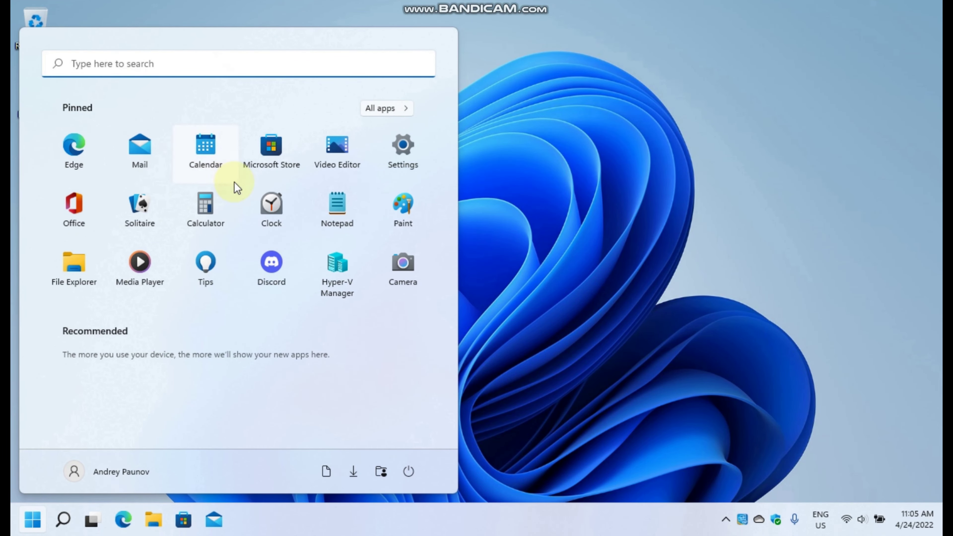
mouse_move(336, 217)
mouse_down()
mouse_move(243, 212)
mouse_move(325, 221)
mouse_move(351, 212)
mouse_move(285, 213)
mouse_move(357, 212)
mouse_move(344, 216)
mouse_up()
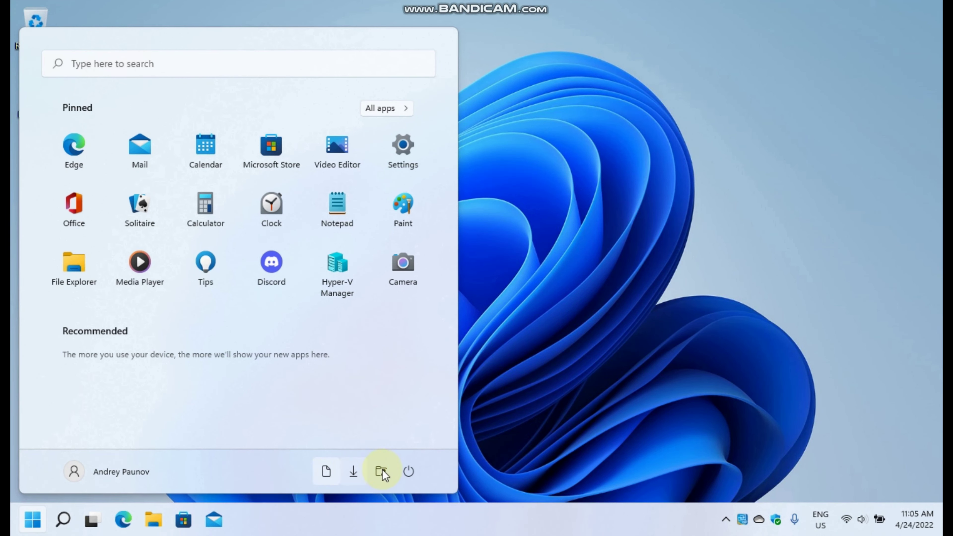
Step: Go from taskbar settings to the Personalization > Start settings page
click(645, 398)
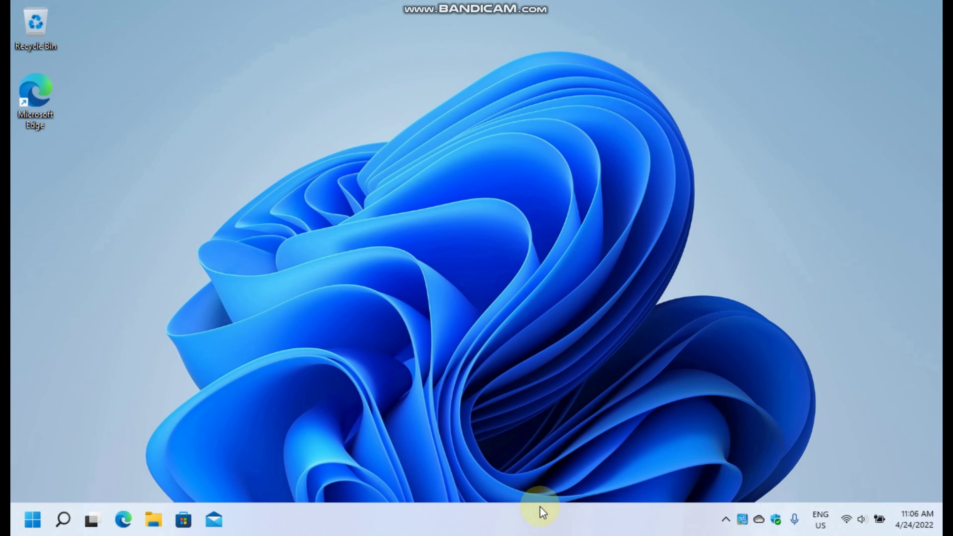
right_click(543, 509)
click(289, 418)
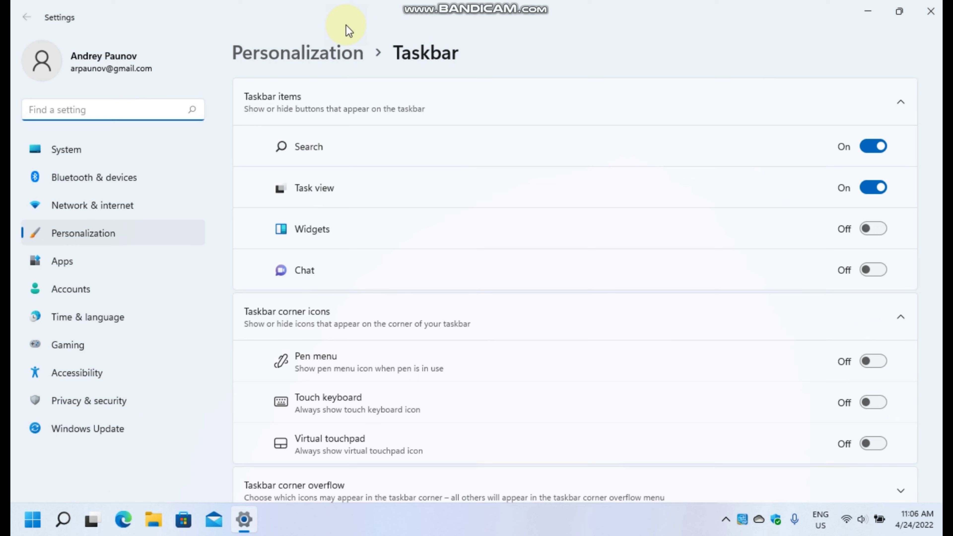
click(349, 53)
scroll(378, 404, down, 5)
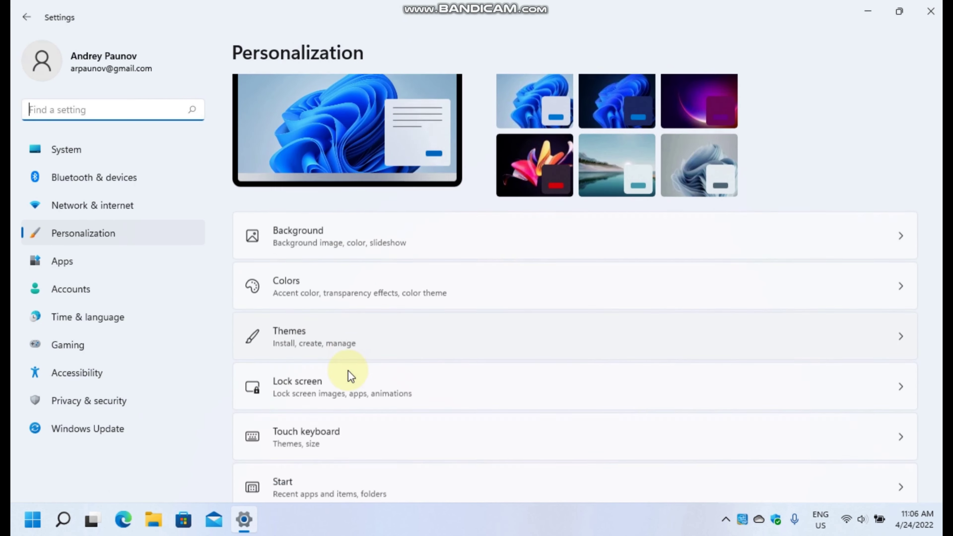
click(388, 332)
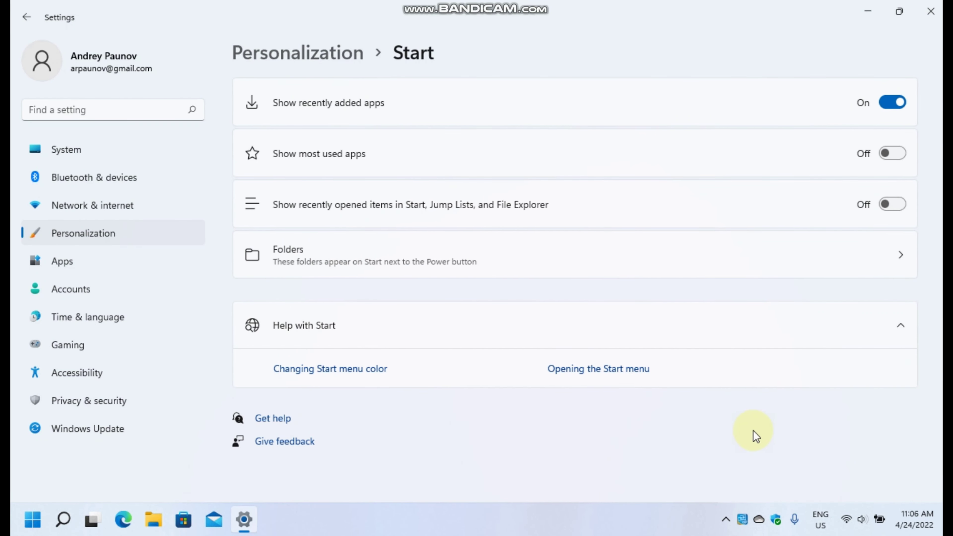
Step: Turn File Explorer on in Start's Folders, verify it in Start, and close Settings
click(379, 260)
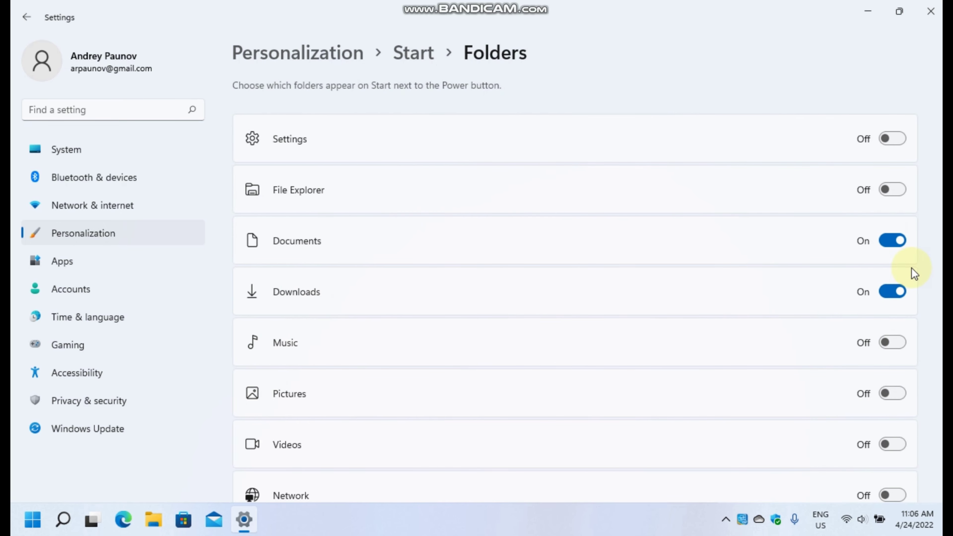
click(892, 189)
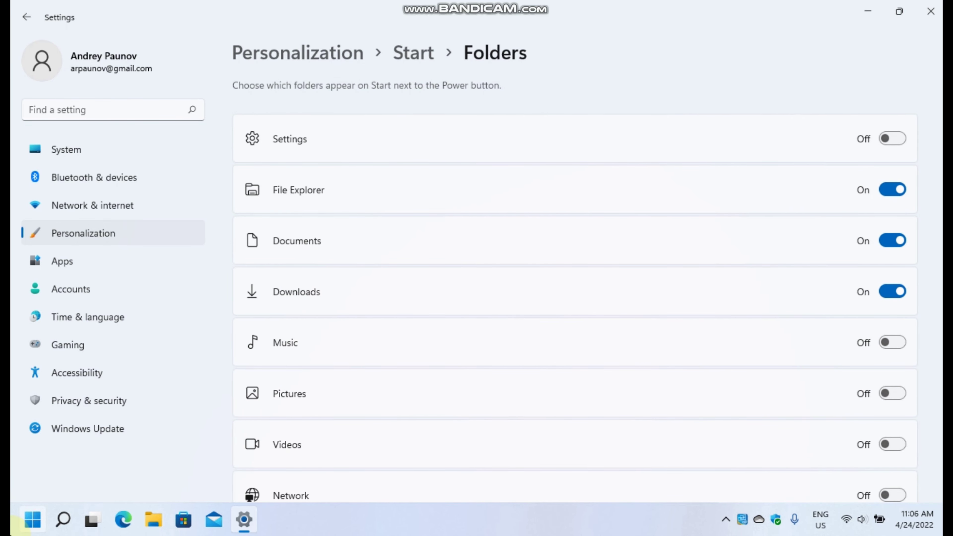
click(33, 519)
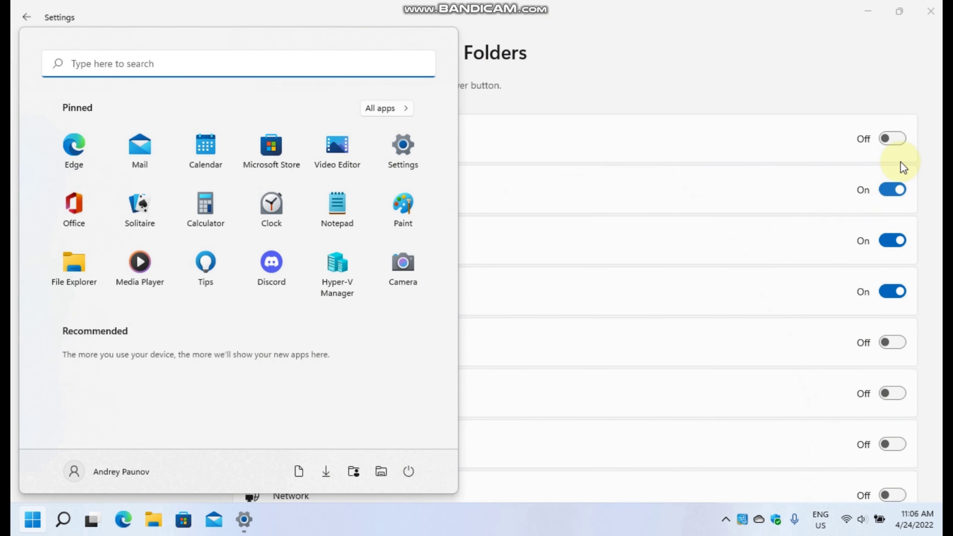
click(893, 188)
click(33, 520)
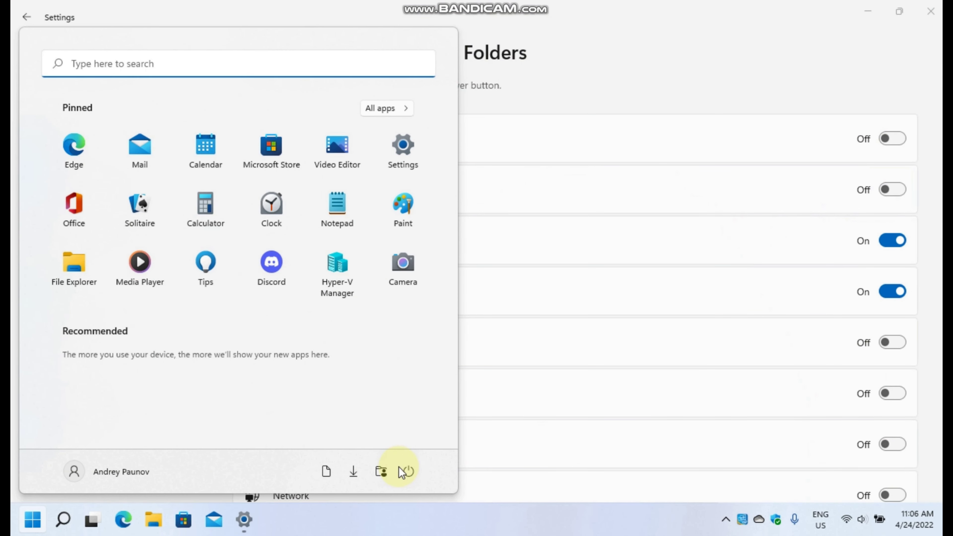
click(893, 190)
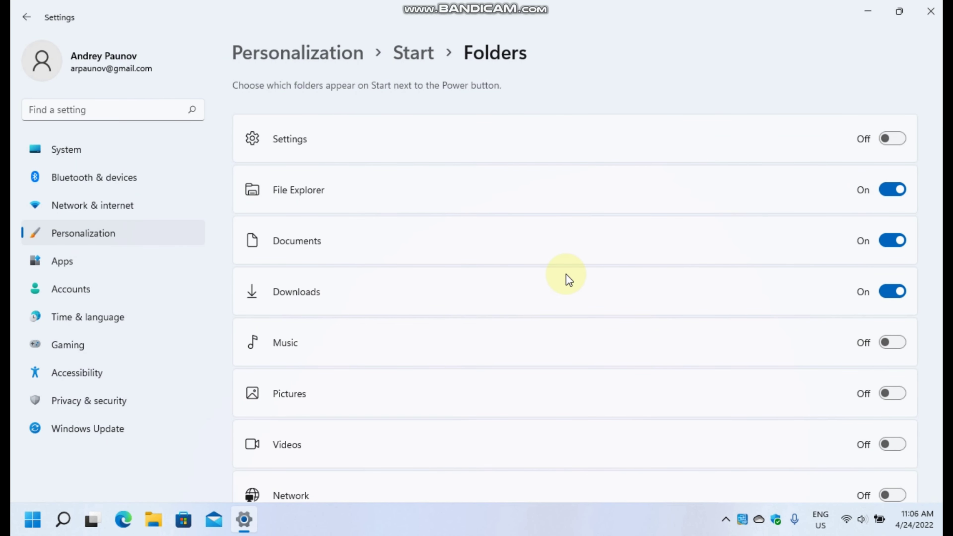
click(931, 10)
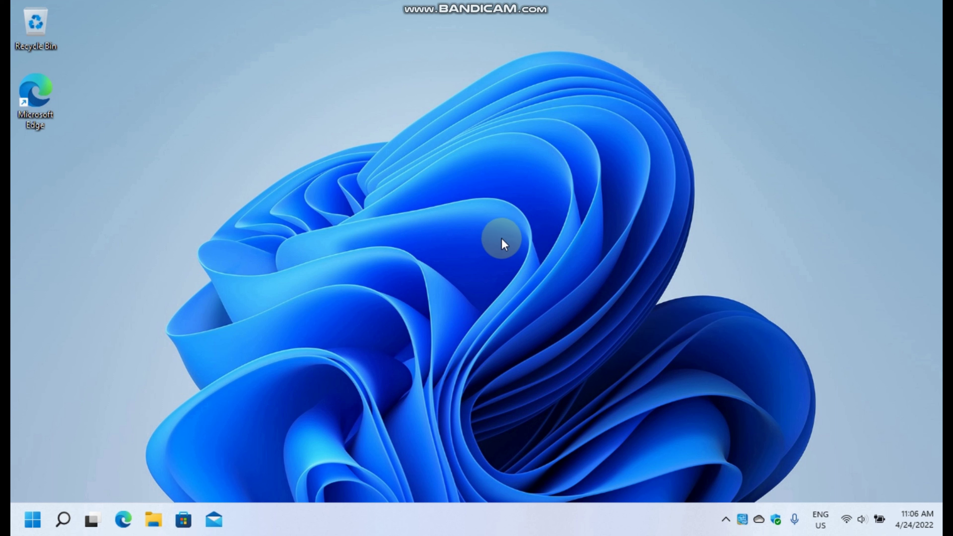
Step: Set the Recycle Bin and Edge desktop icons to View > Large icons
drag(77, 169, 11, 6)
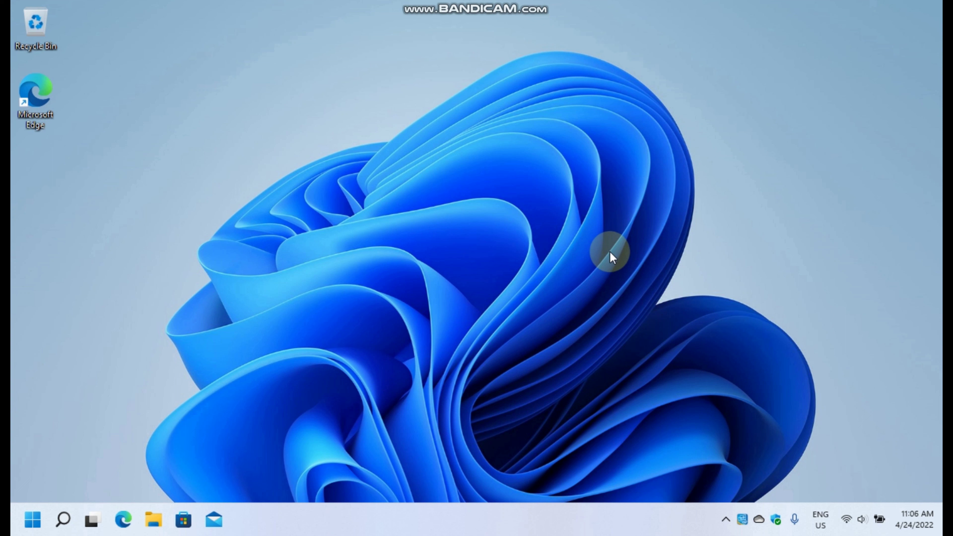
right_click(423, 229)
mouse_move(404, 246)
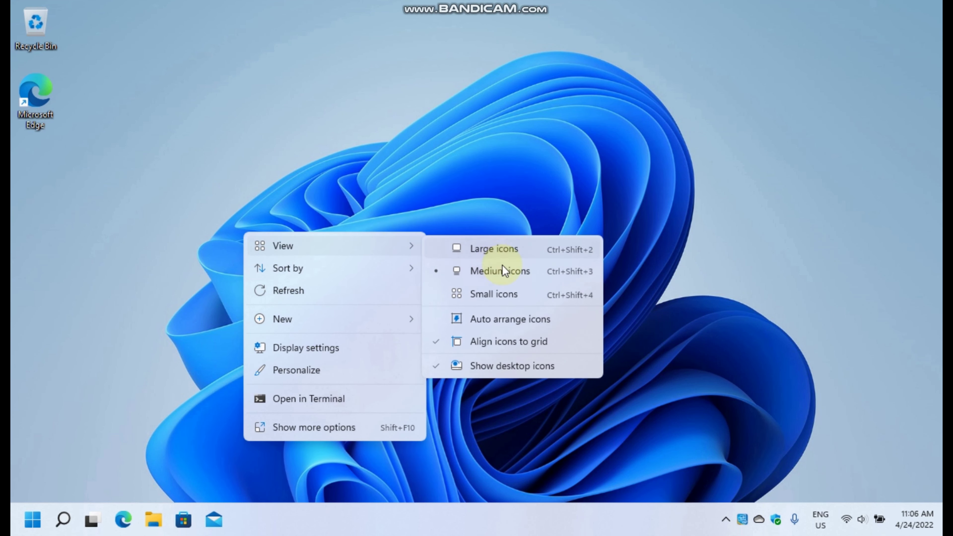
click(507, 248)
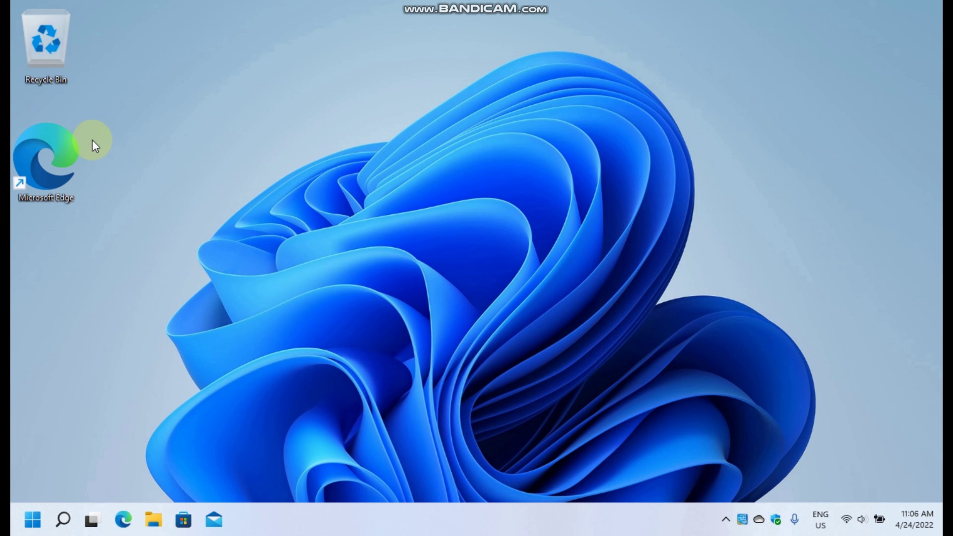
drag(145, 295, 135, 225)
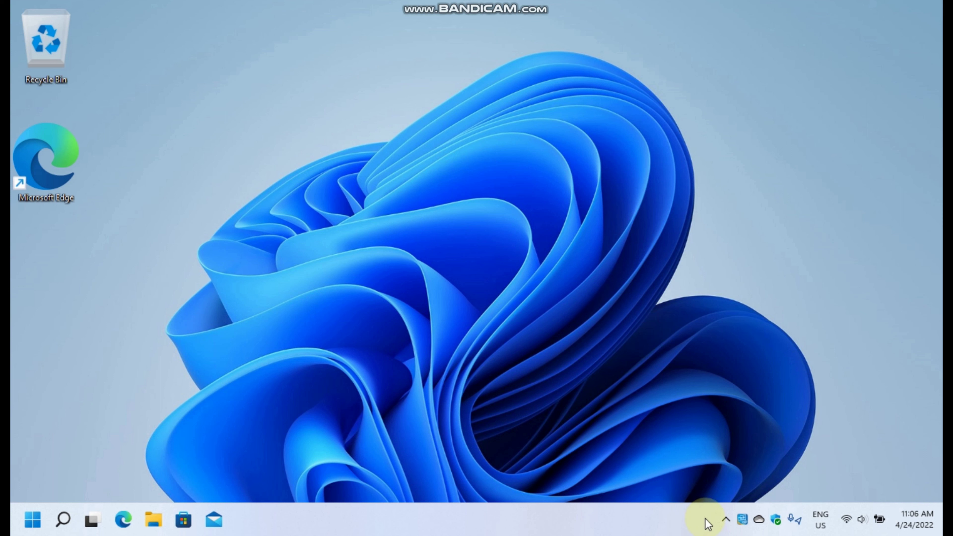
Step: Drag one tray icon into the hidden-icons overflow, leaving four hidden, and close the flyout
click(722, 523)
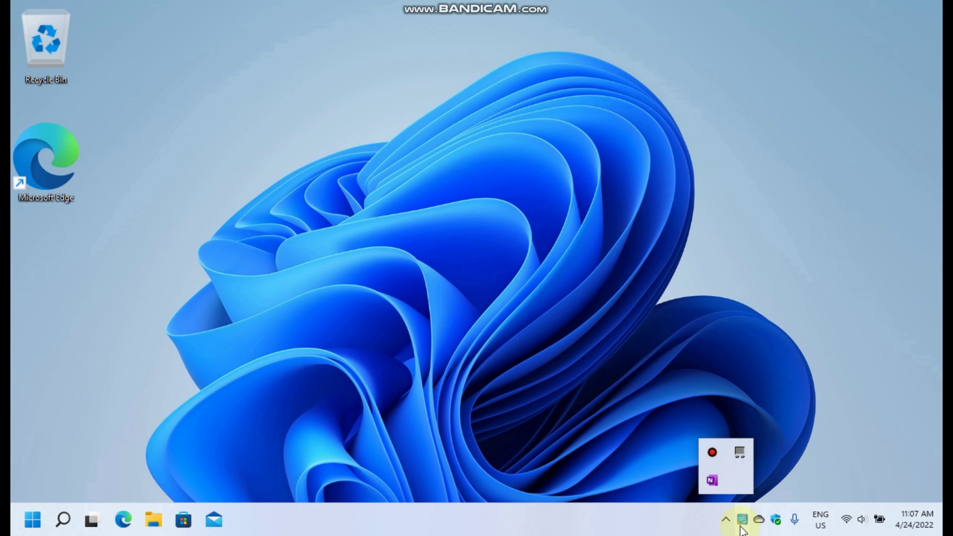
drag(742, 526, 745, 491)
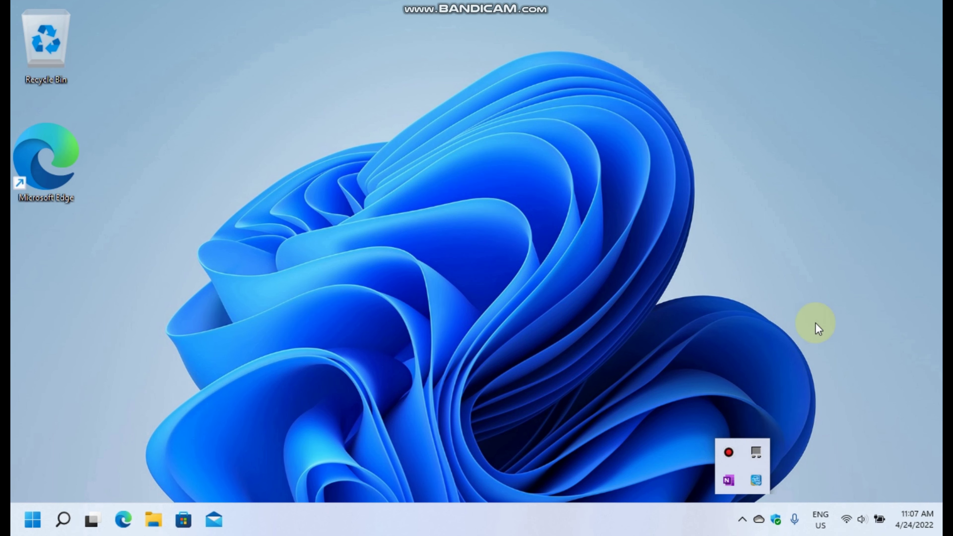
drag(704, 253, 628, 290)
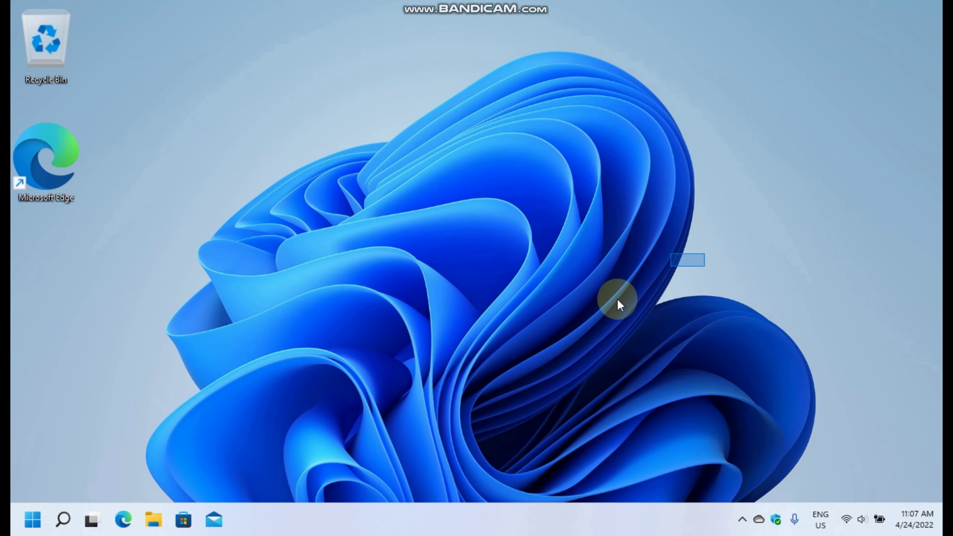
drag(593, 321, 592, 322)
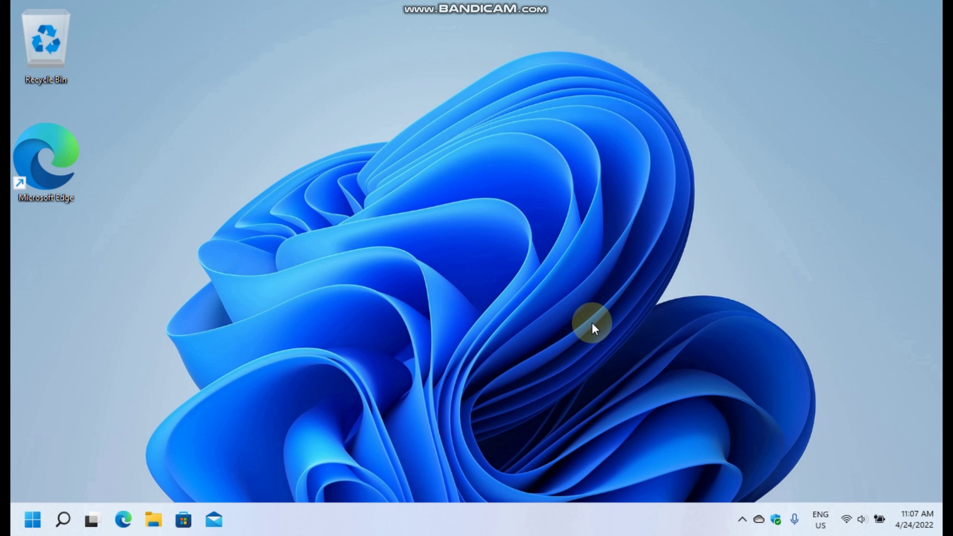